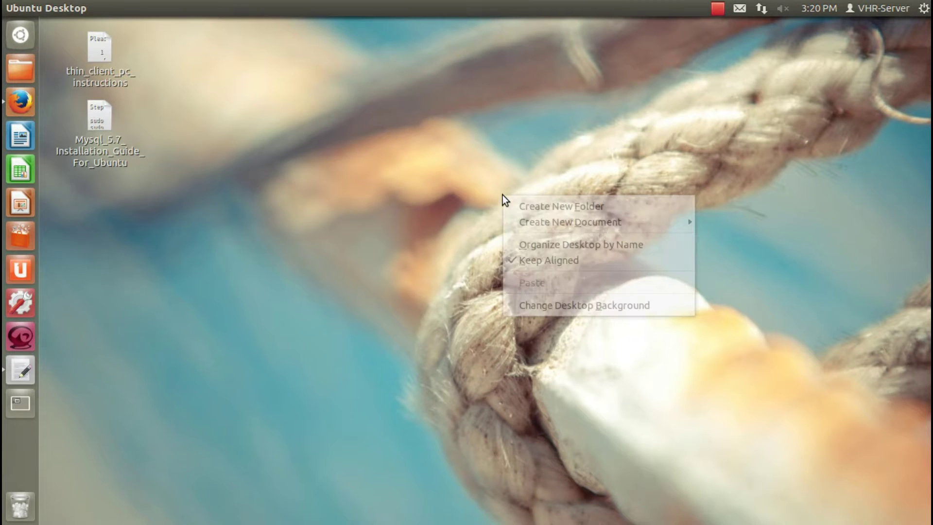
Step: Sort the desktop icons by name and open Mysql_5.7_Installation_Guide_For_Ubuntu in gedit
{"action": "left_click", "coordinate": [519, 242]}
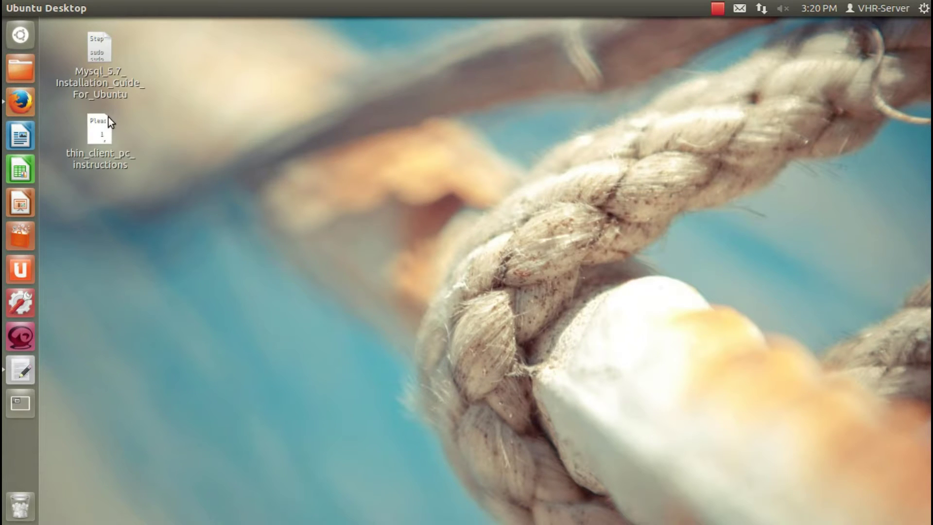
{"action": "double_click", "coordinate": [110, 84]}
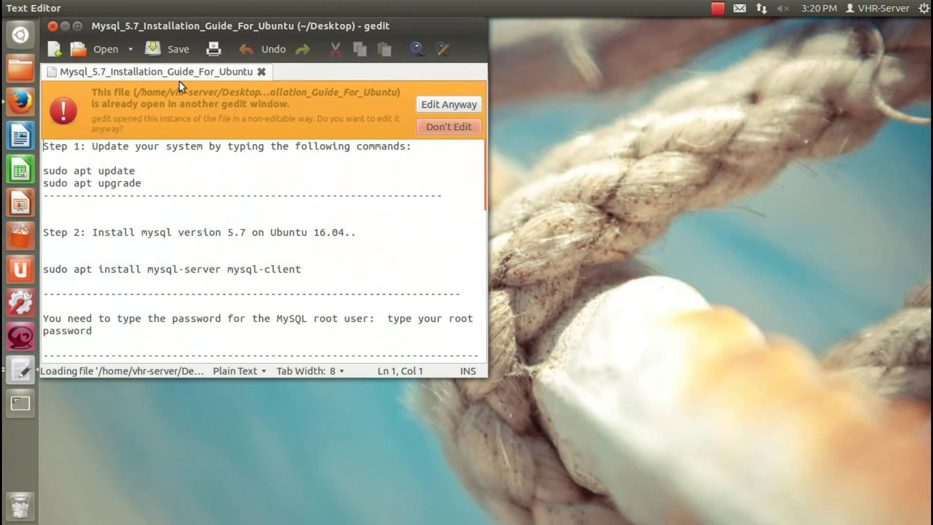
Step: Keep the guide read-only, maximize gedit, and review the steps from sudo apt update onward
{"action": "left_click", "coordinate": [445, 128]}
{"action": "double_click", "coordinate": [192, 27]}
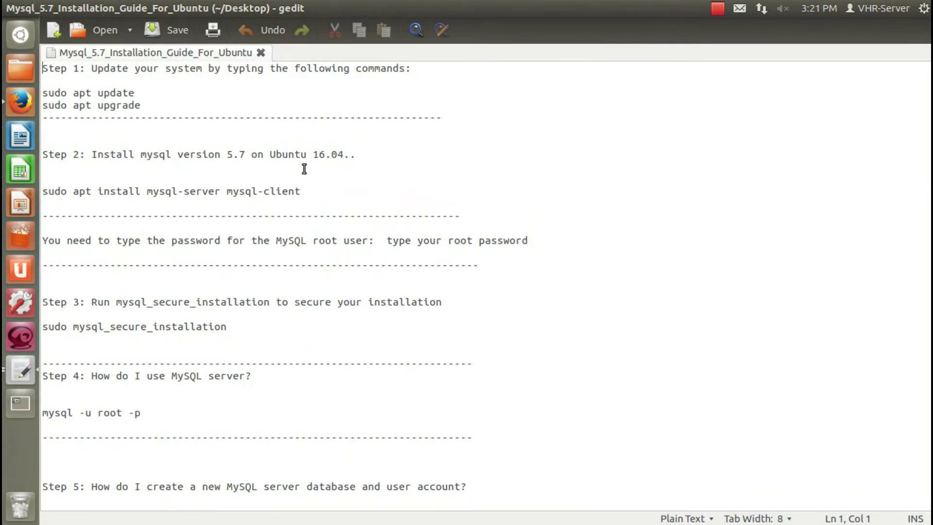
{"action": "left_click", "coordinate": [165, 89]}
{"action": "scroll", "coordinate": [392, 167], "scroll_direction": "down", "scroll_amount": 2}
{"action": "scroll", "coordinate": [391, 167], "scroll_direction": "down", "scroll_amount": 5}
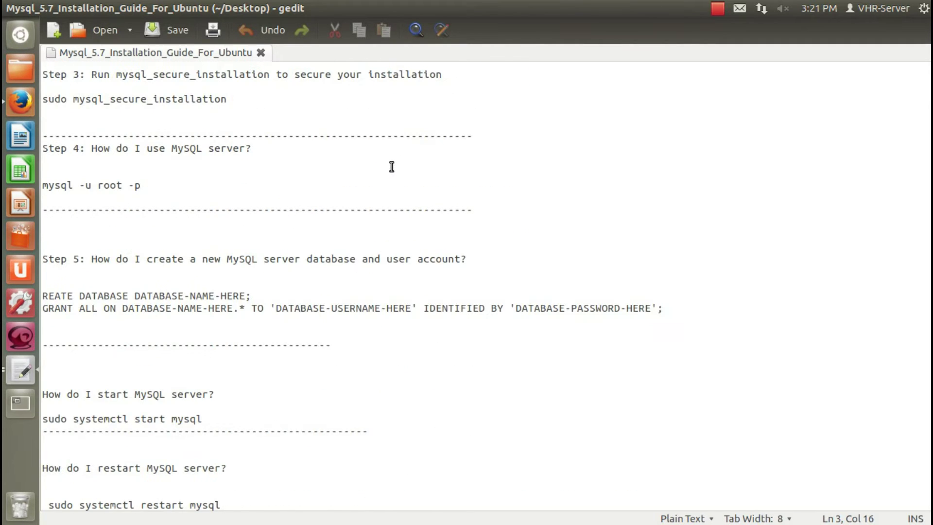
{"action": "scroll", "coordinate": [392, 167], "scroll_direction": "up", "scroll_amount": 2}
{"action": "scroll", "coordinate": [391, 168], "scroll_direction": "down", "scroll_amount": 2}
{"action": "scroll", "coordinate": [391, 167], "scroll_direction": "up", "scroll_amount": 5}
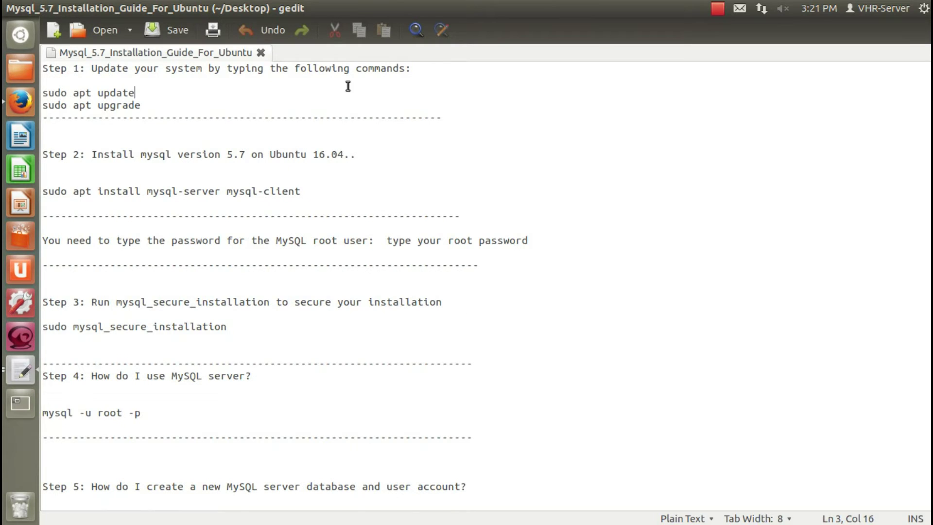
{"action": "mouse_move", "coordinate": [219, 8]}
{"action": "double_click", "coordinate": [422, 17]}
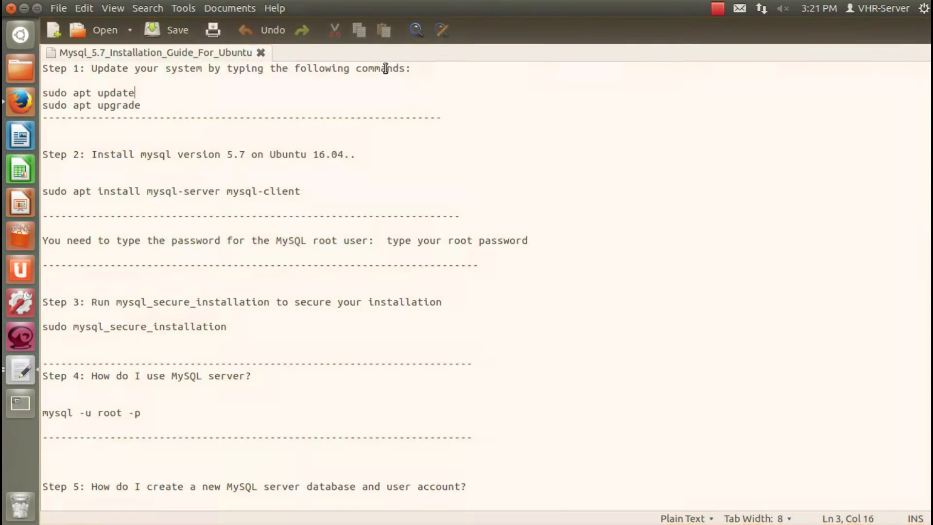
Step: Open a terminal beside the guide and run sudo apt-get update with the sudo password
{"action": "key", "text": "ctrl+alt+t"}
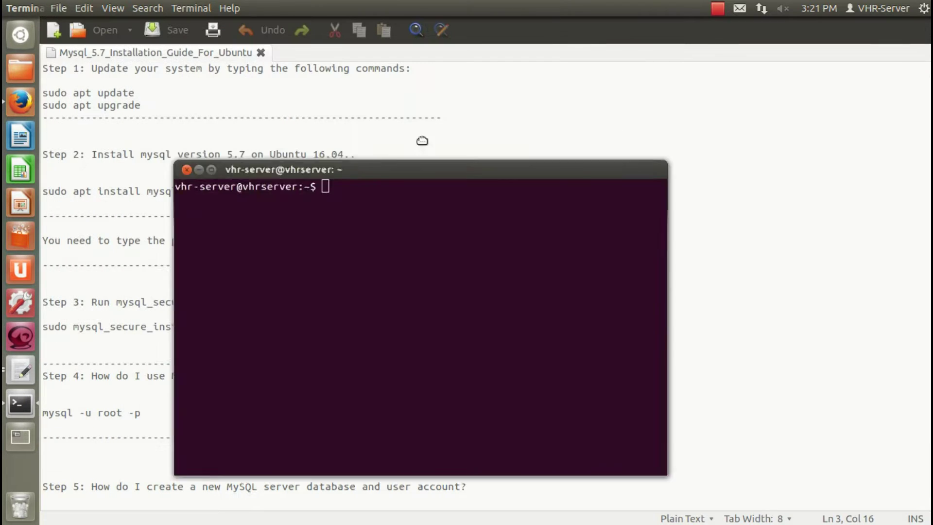
{"action": "left_click_drag", "start_coordinate": [254, 31], "coordinate": [464, 133]}
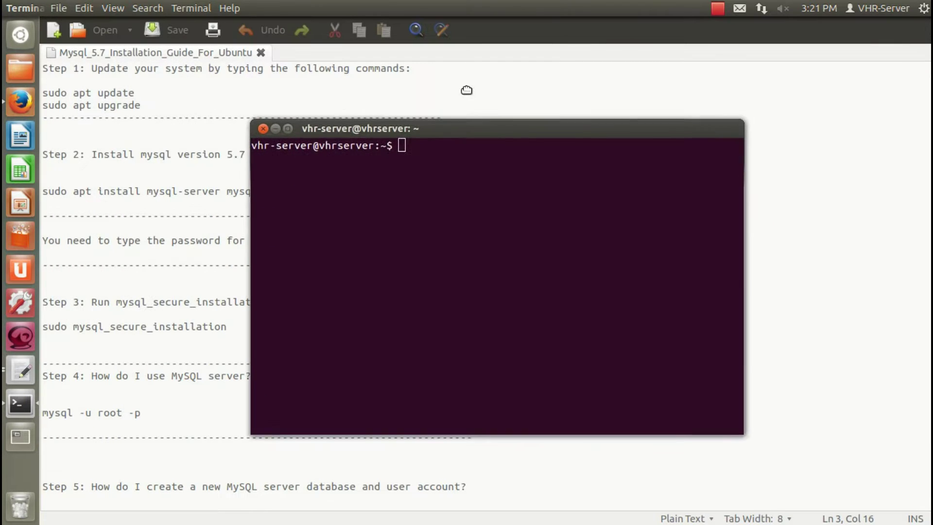
{"action": "type", "text": "s"}
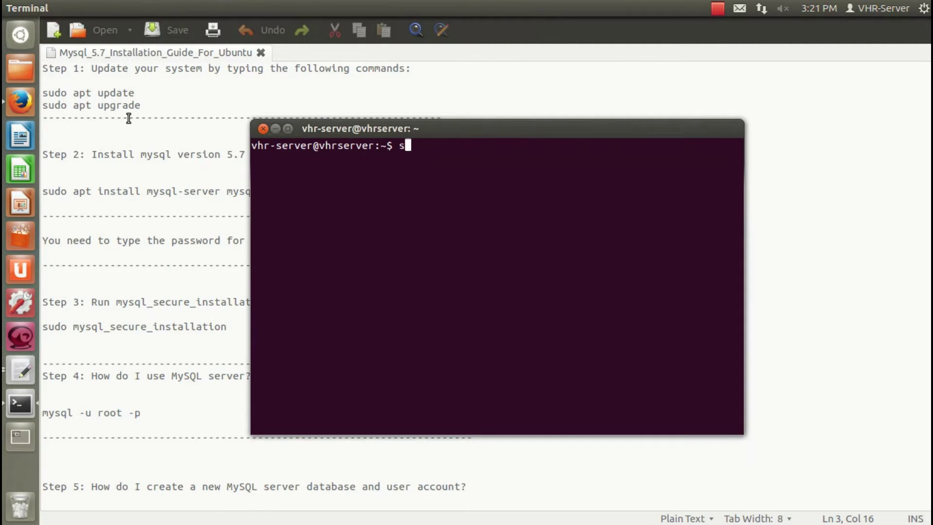
{"action": "type", "text": "udo ap"}
{"action": "type", "text": "t-get u"}
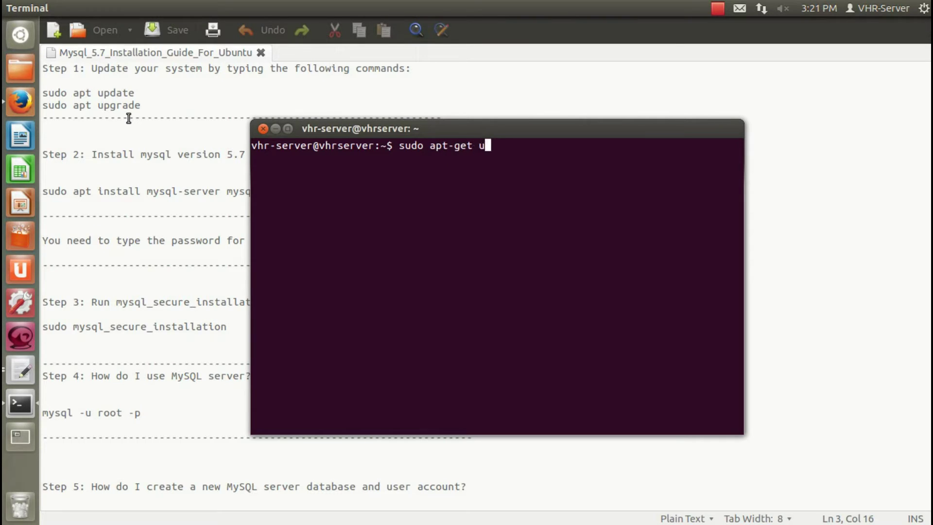
{"action": "type", "text": "pdate;"}
{"action": "key", "text": "Return"}
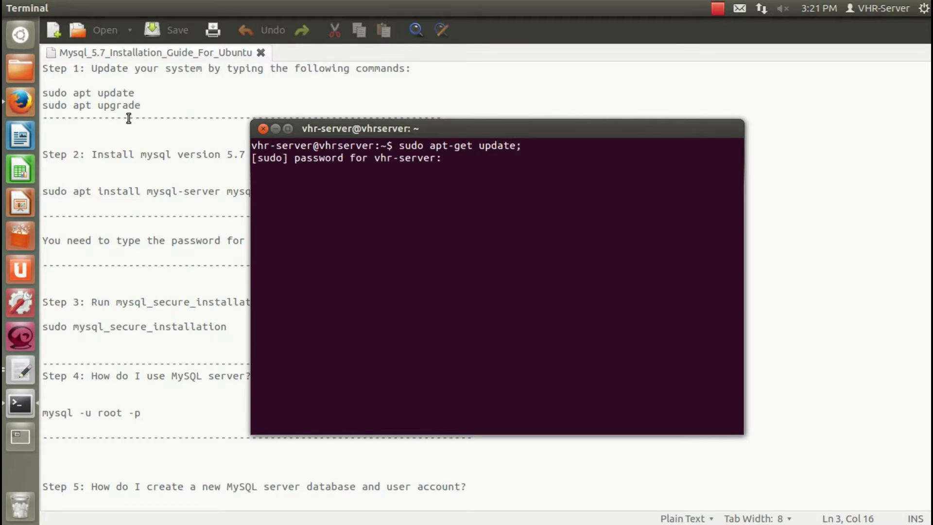
{"action": "key", "text": "Return"}
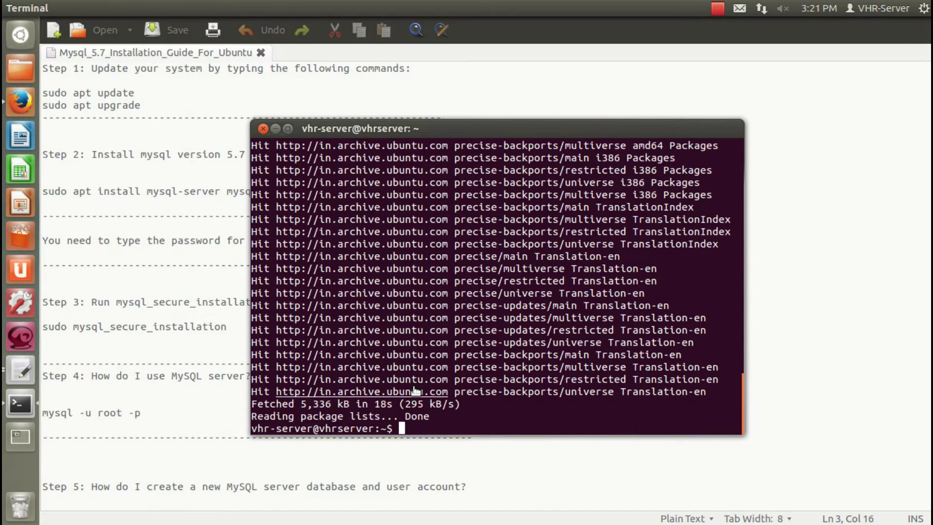
{"action": "type", "text": "sudo apt-get update;"}
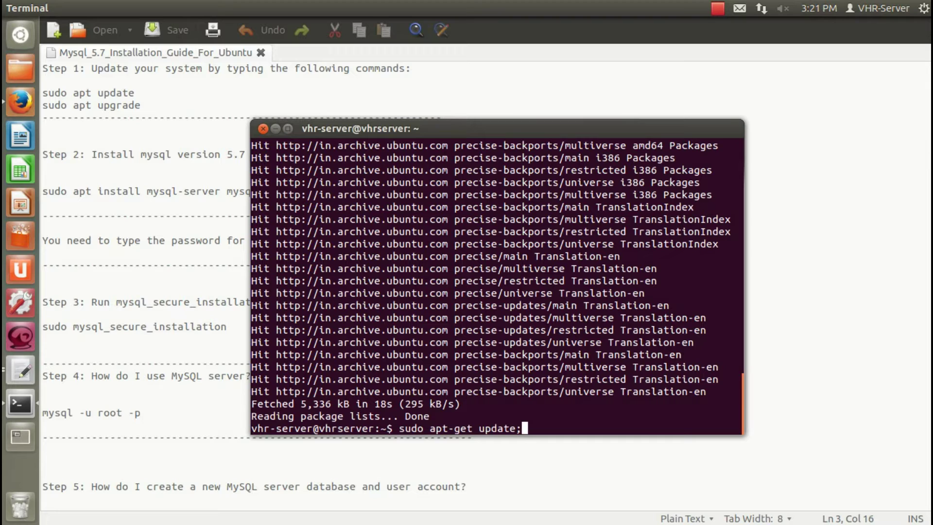
Step: Run sudo apt-get upgrade from the recalled update command, with 0 packages upgraded
{"action": "key", "text": "BackSpace"}
{"action": "key", "text": "BackSpace"}
{"action": "key", "text": "BackSpace"}
{"action": "key", "text": "BackSpace"}
{"action": "type", "text": "g"}
{"action": "type", "text": "rade;"}
{"action": "key", "text": "Return"}
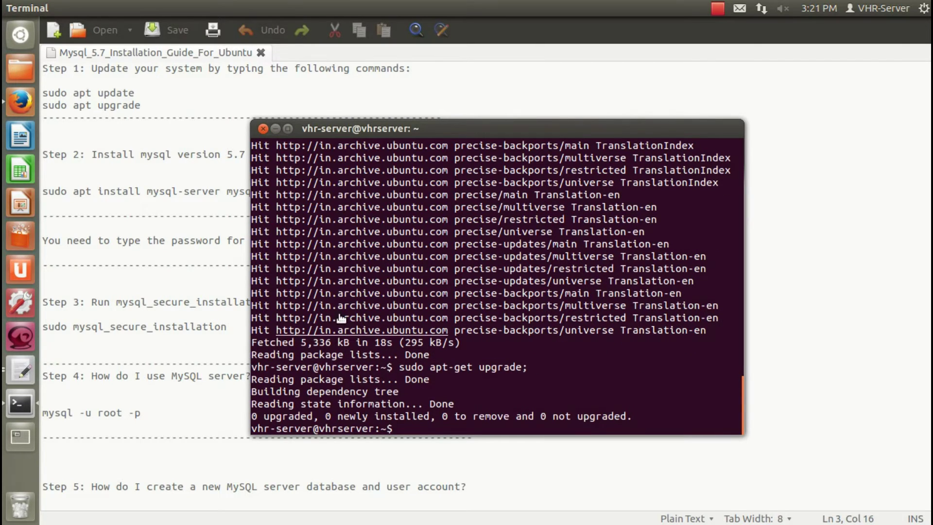
Step: Copy the guide's sudo apt install mysql-server mysql-client line
{"action": "left_click", "coordinate": [183, 255]}
{"action": "left_click_drag", "start_coordinate": [302, 192], "coordinate": [44, 191]}
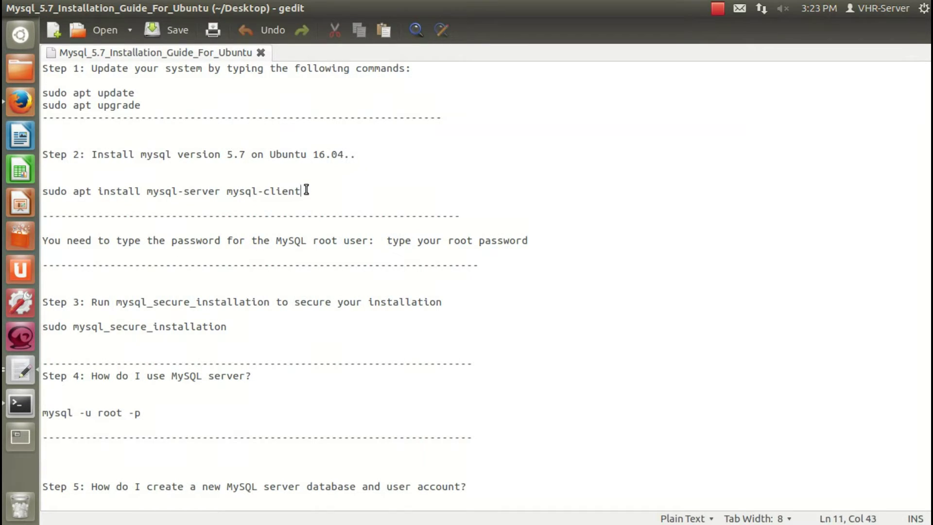
{"action": "right_click", "coordinate": [46, 192]}
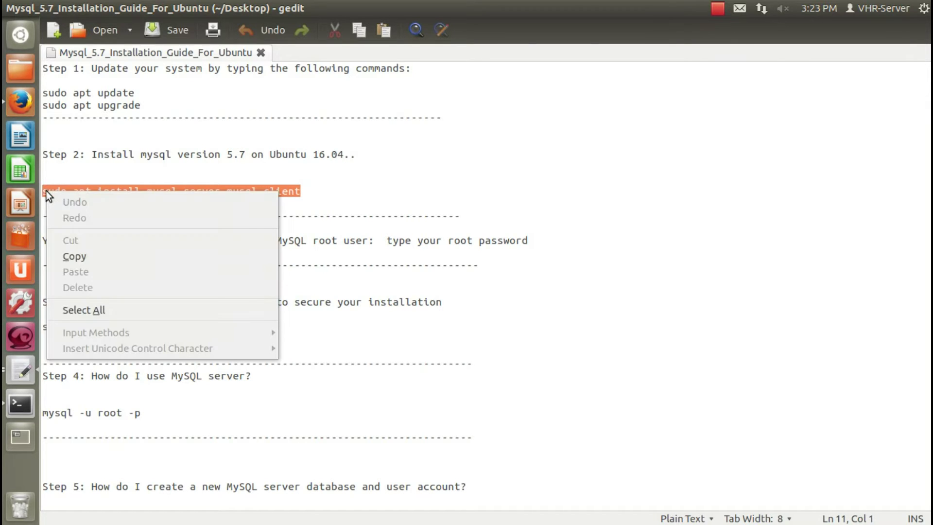
{"action": "left_click", "coordinate": [75, 255]}
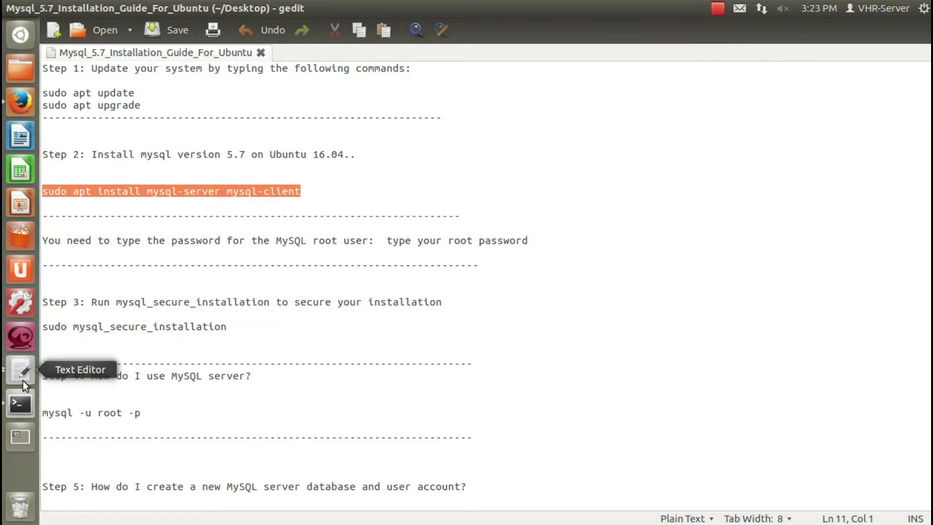
Step: Paste the install command, change apt to apt-get, and run it, listing 14 packages
{"action": "left_click", "coordinate": [20, 405]}
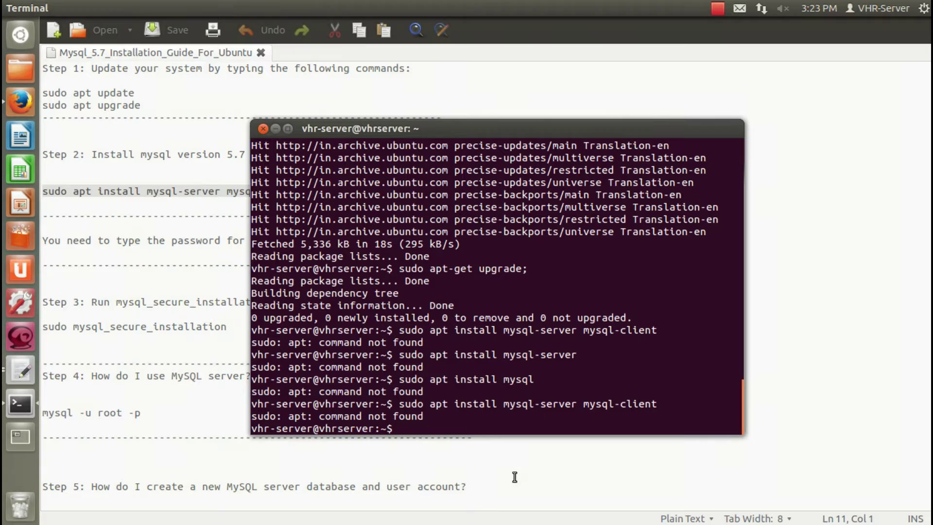
{"action": "key", "text": "ctrl+shift+v"}
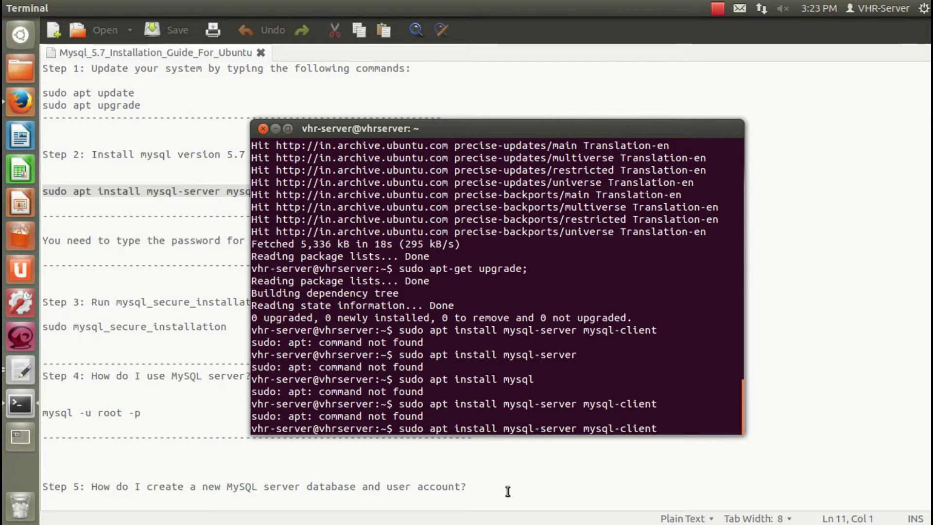
{"action": "key", "text": "Left"}
{"action": "key", "text": "Left"}
{"action": "key", "text": "Left"}
{"action": "key", "text": "Left"}
{"action": "key", "text": "Left"}
{"action": "key", "text": "Left"}
{"action": "key", "text": "Left"}
{"action": "key", "text": "Left"}
{"action": "key", "text": "Left"}
{"action": "type", "text": "-get"}
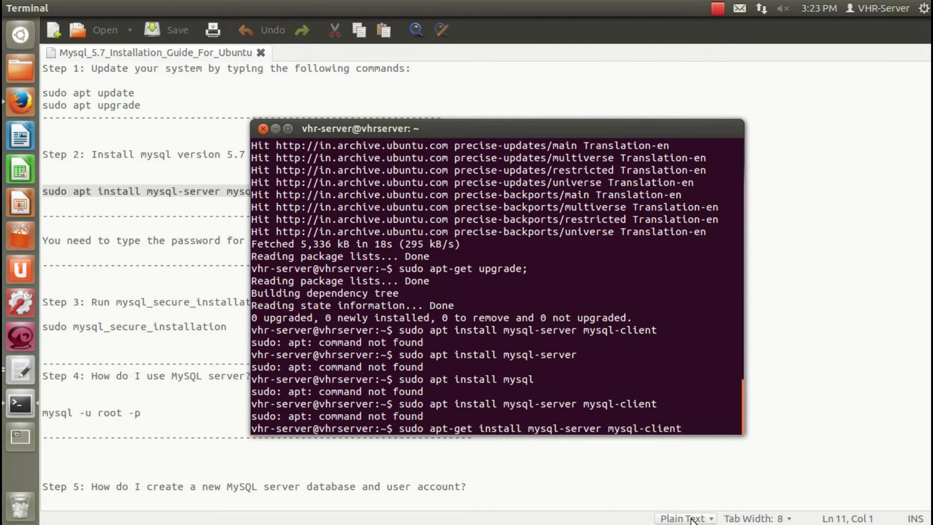
{"action": "key", "text": "Return"}
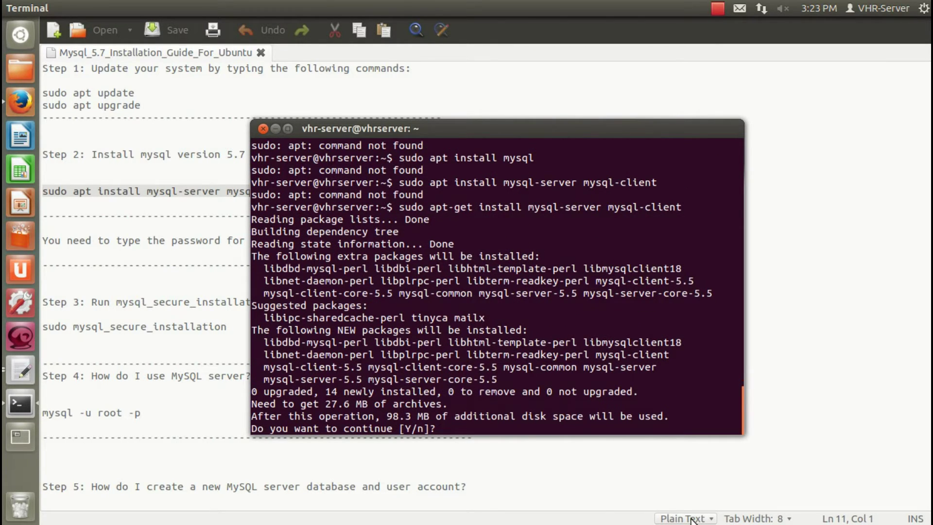
{"action": "type", "text": "y"}
Step: Confirm the 14-package MySQL install with y and let the download run
{"action": "key", "text": "Return"}
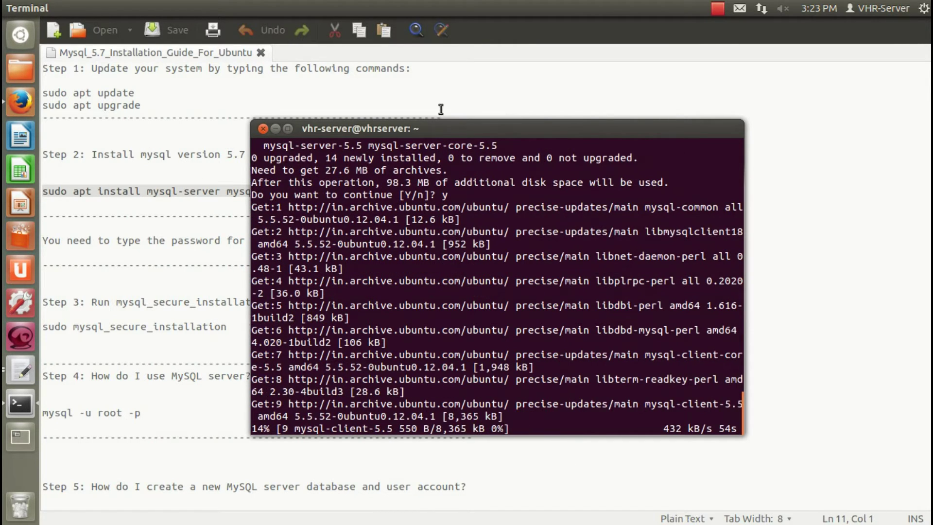
{"action": "left_click_drag", "start_coordinate": [440, 122], "coordinate": [563, 90]}
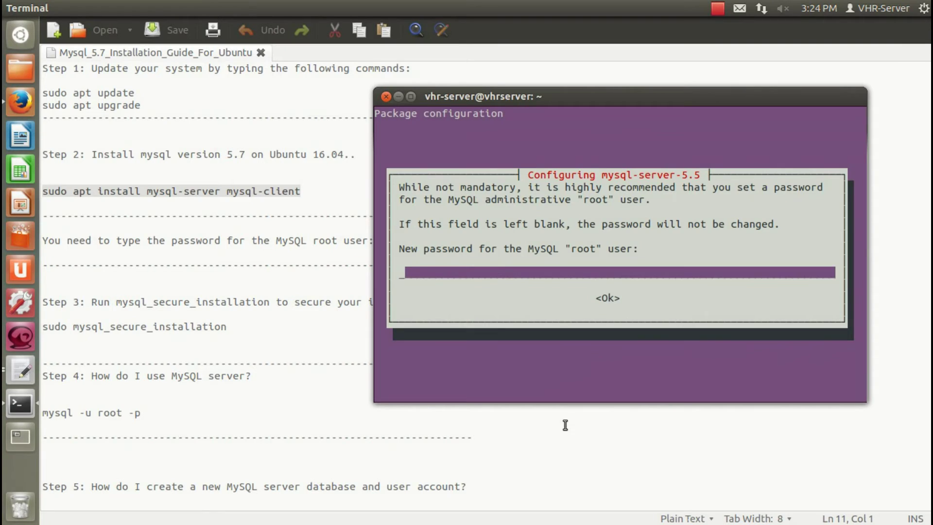
{"action": "type", "text": "**"}
{"action": "type", "text": "****"}
Step: Enter and repeat the MySQL root password, then let apt finish installing with mysqld running
{"action": "key", "text": "Return"}
{"action": "type", "text": "****"}
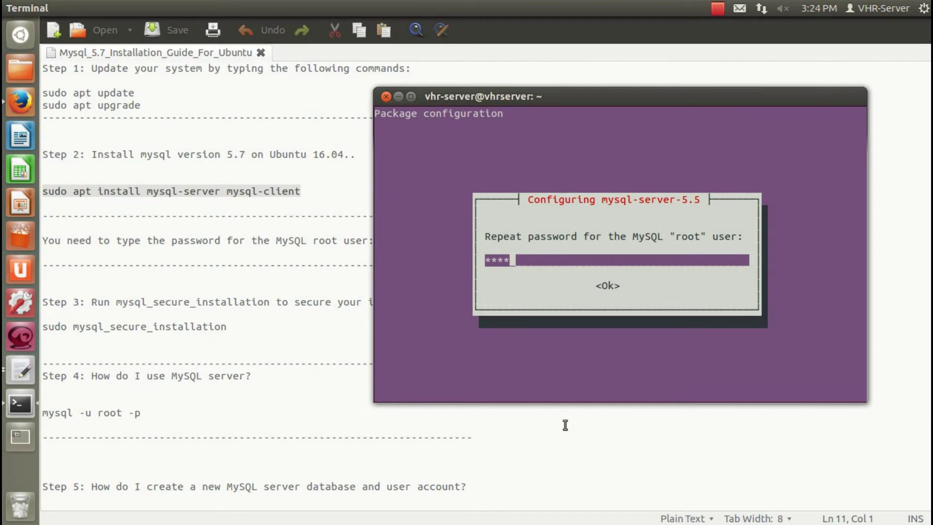
{"action": "type", "text": "**"}
{"action": "key", "text": "Return"}
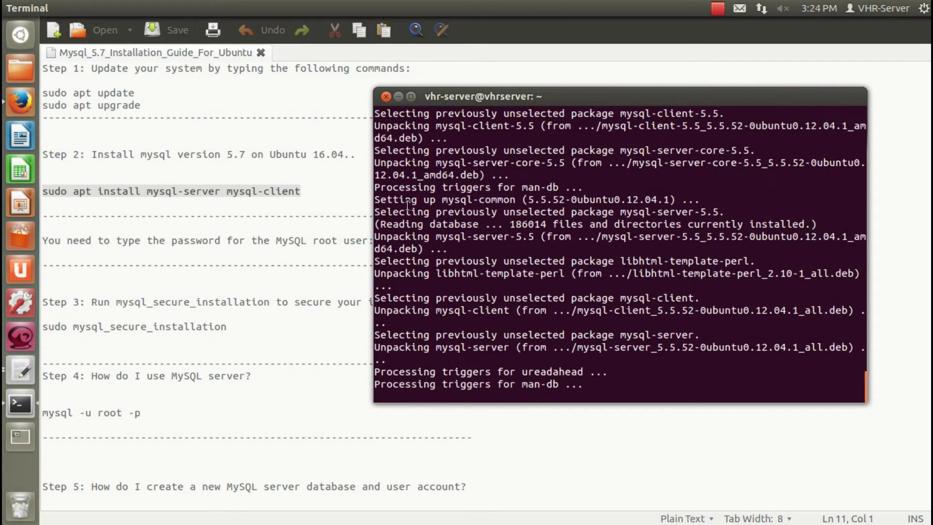
{"action": "left_click_drag", "start_coordinate": [534, 96], "coordinate": [551, 82]}
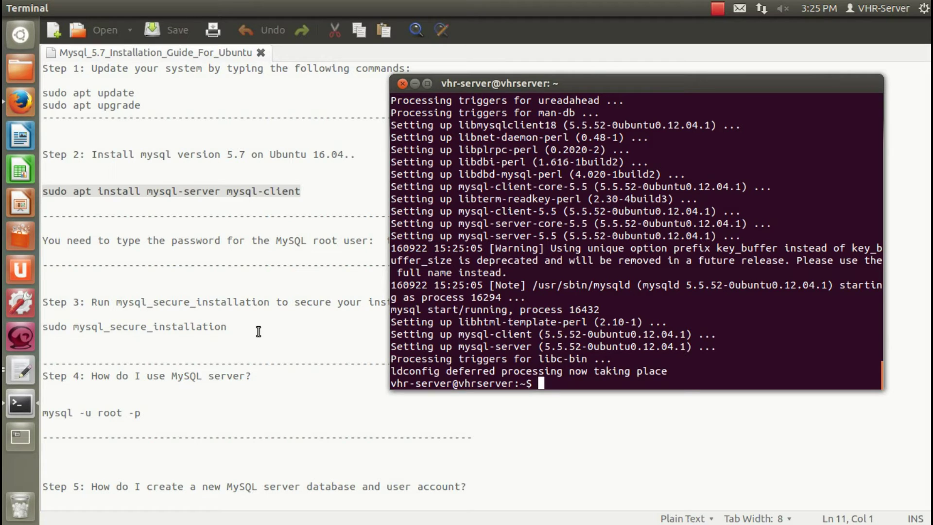
Step: Copy the full sudo mysql_secure_installation line from Step 3, then switch back to Terminal
{"action": "left_click", "coordinate": [259, 331]}
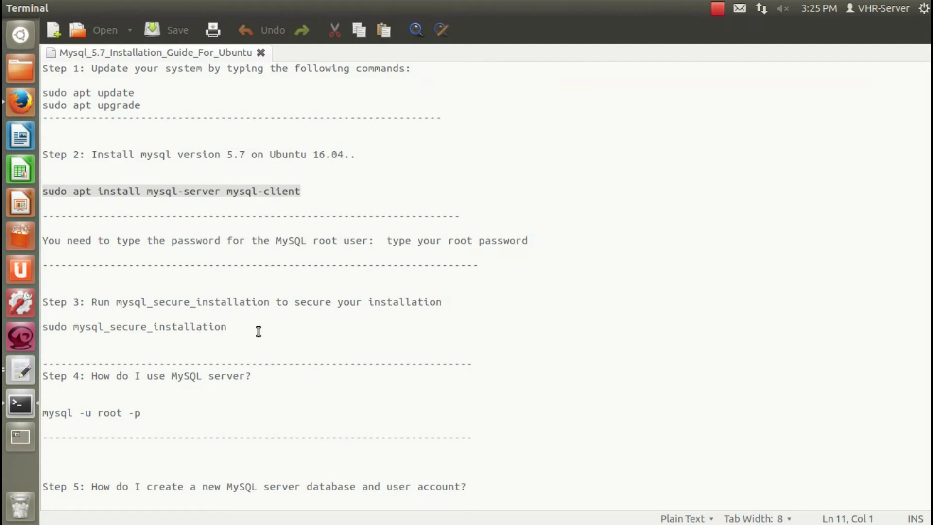
{"action": "left_click", "coordinate": [25, 419]}
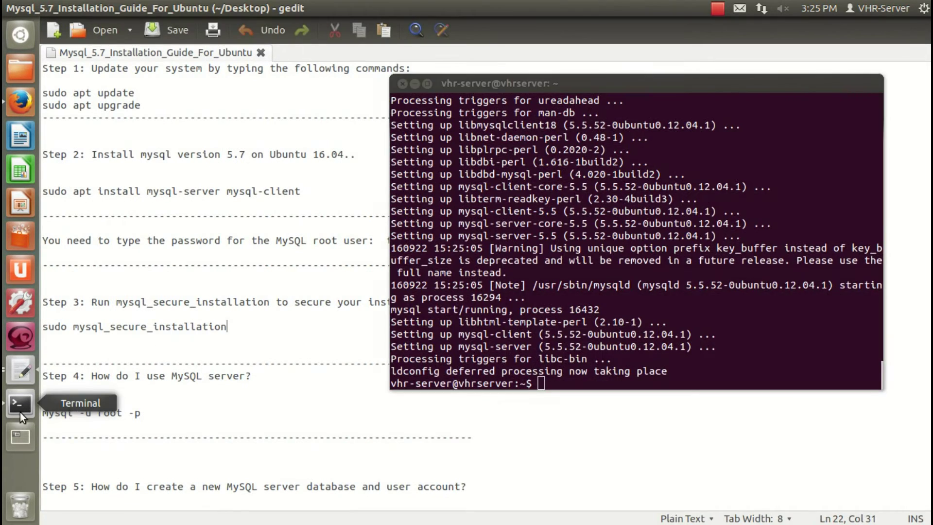
{"action": "left_click", "coordinate": [230, 374]}
{"action": "triple_click", "coordinate": [225, 326]}
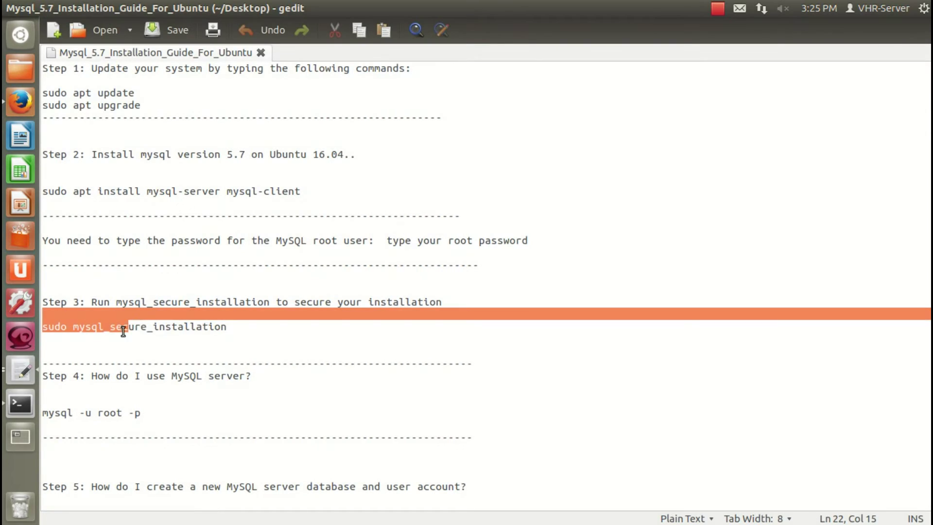
{"action": "double_click", "coordinate": [201, 327]}
{"action": "left_click", "coordinate": [202, 327]}
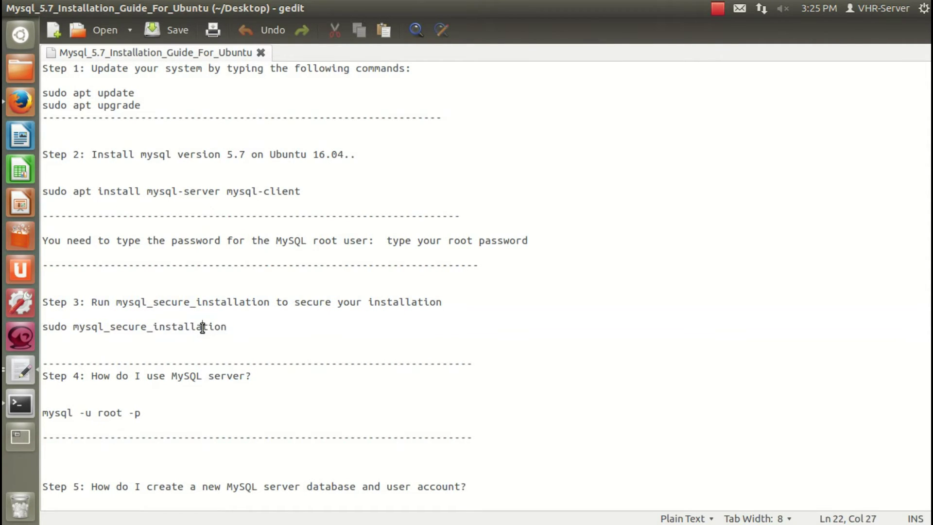
{"action": "triple_click", "coordinate": [203, 327]}
{"action": "right_click", "coordinate": [201, 327]}
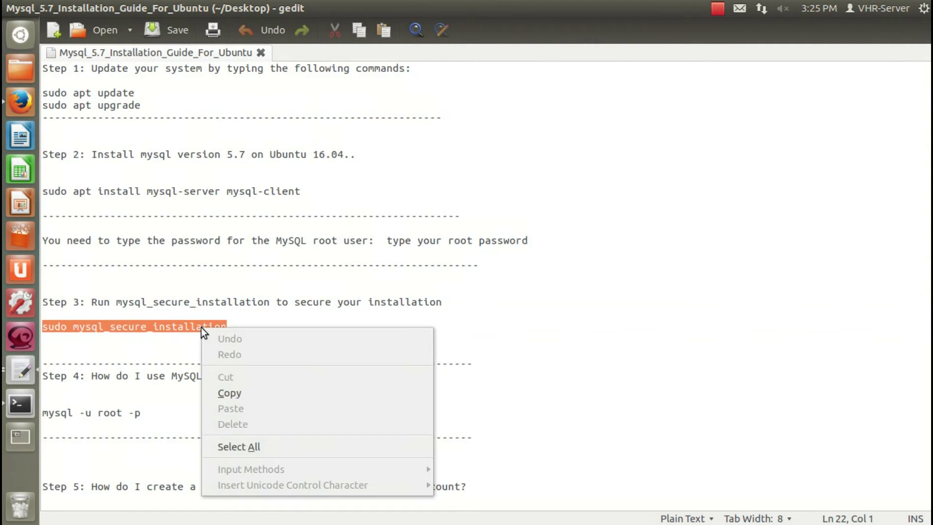
{"action": "left_click", "coordinate": [227, 393]}
{"action": "left_click", "coordinate": [20, 403]}
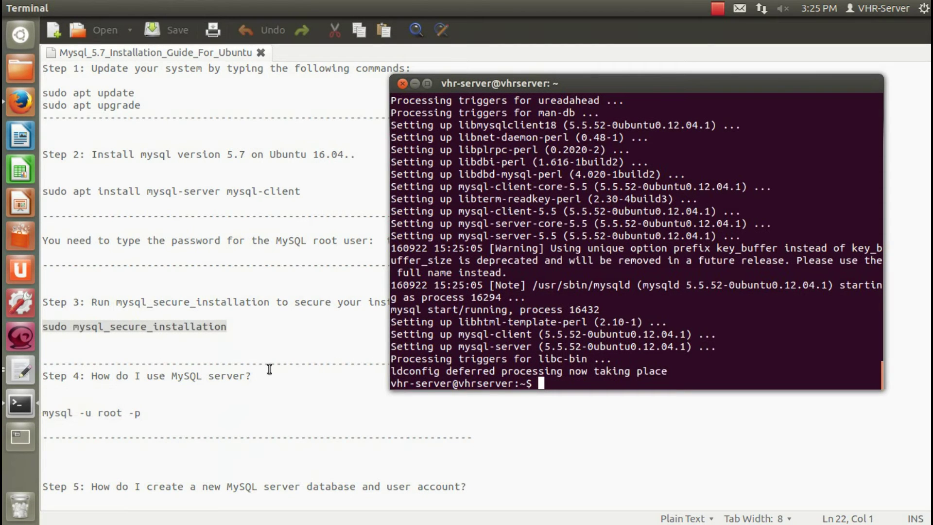
Step: Paste and run sudo mysql_secure_installation, entering the current root password
{"action": "right_click", "coordinate": [560, 362]}
{"action": "left_click", "coordinate": [589, 448]}
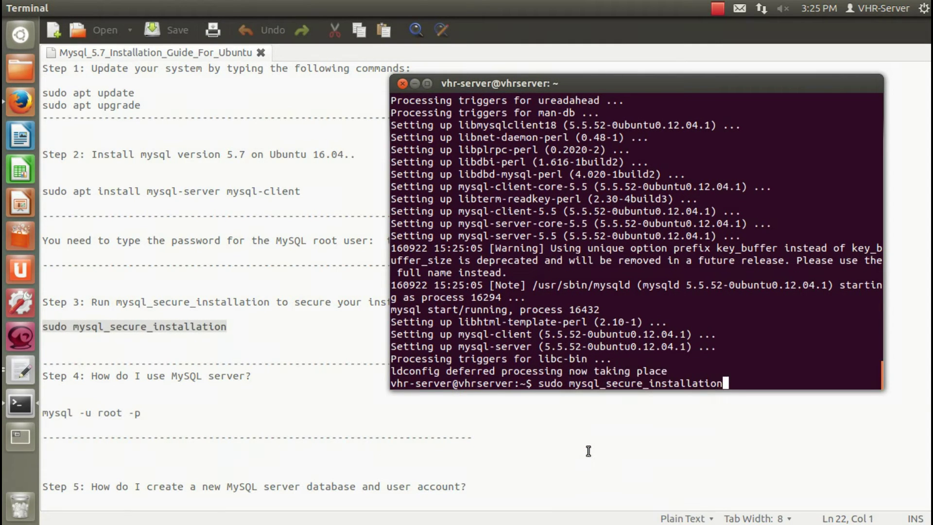
{"action": "type", "text": ";"}
{"action": "key", "text": "Return"}
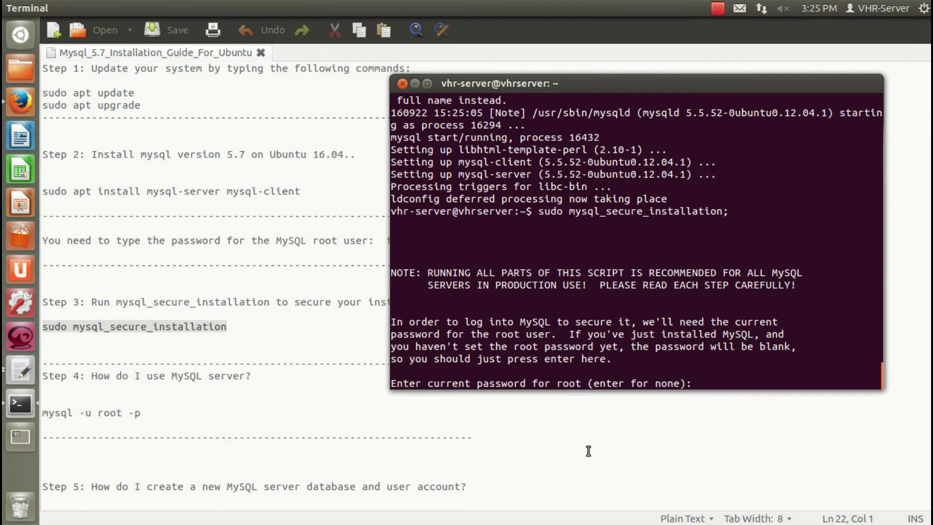
{"action": "key", "text": "Return"}
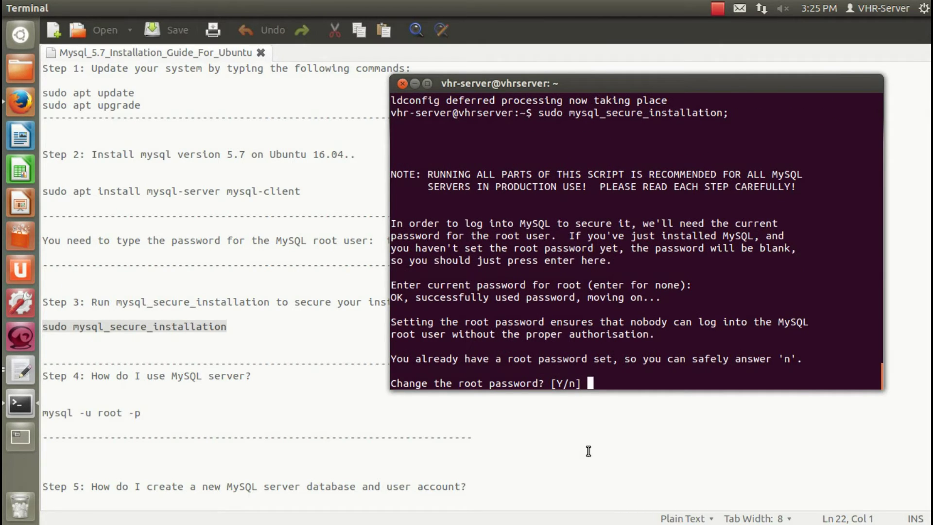
{"action": "type", "text": "n"}
Step: Answer no to root password change, anonymous users, remote root, test database, and privilege reload
{"action": "key", "text": "Return"}
{"action": "type", "text": "n"}
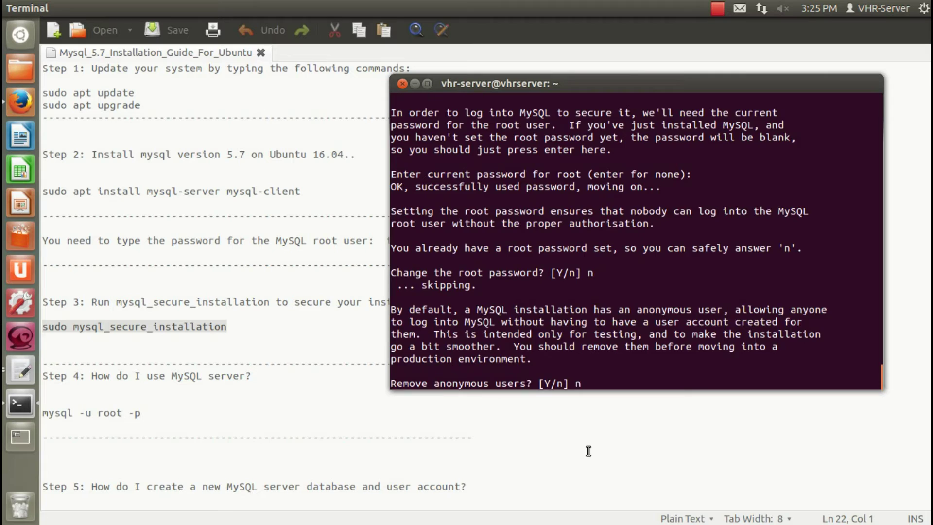
{"action": "key", "text": "Return"}
{"action": "type", "text": "n"}
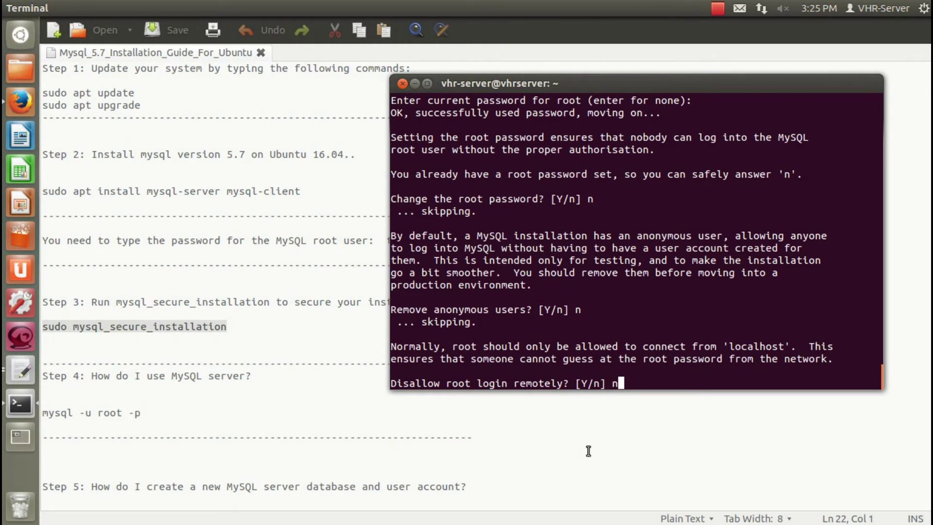
{"action": "key", "text": "Return"}
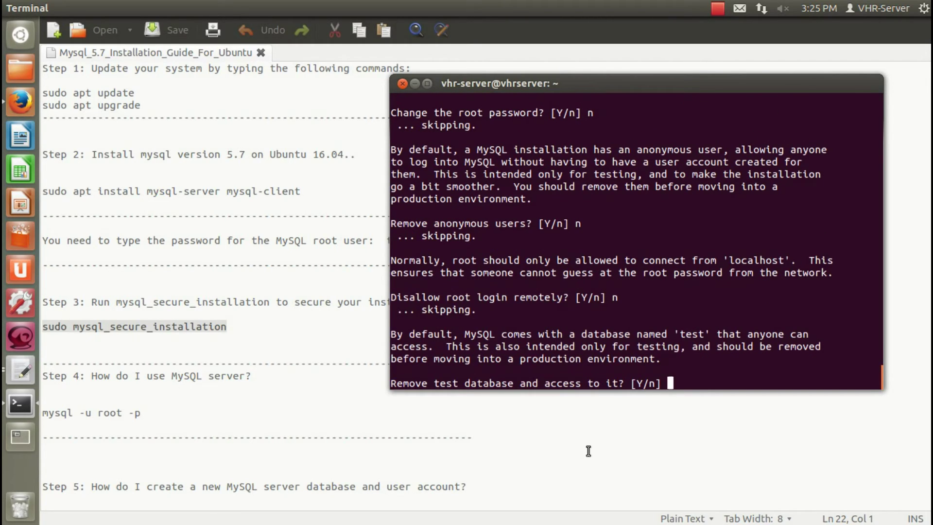
{"action": "type", "text": "n"}
{"action": "key", "text": "Return"}
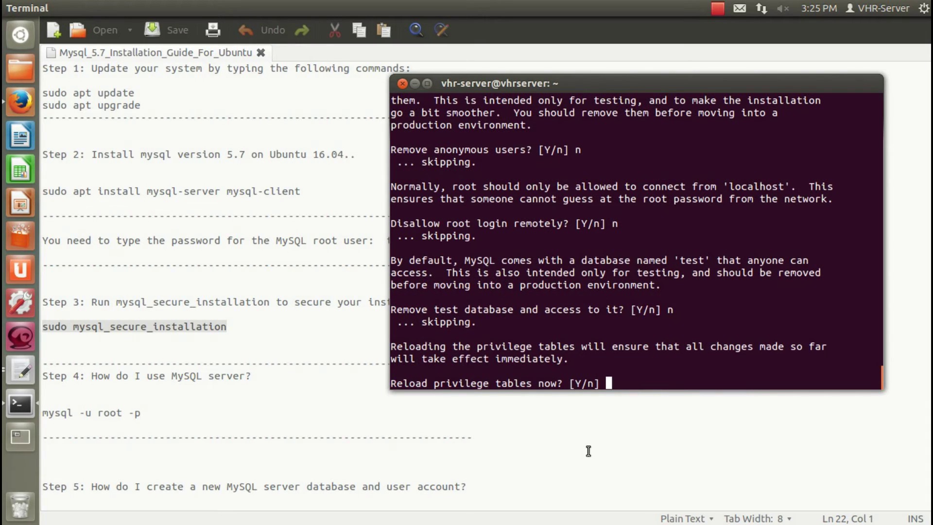
{"action": "type", "text": "n"}
{"action": "key", "text": "Return"}
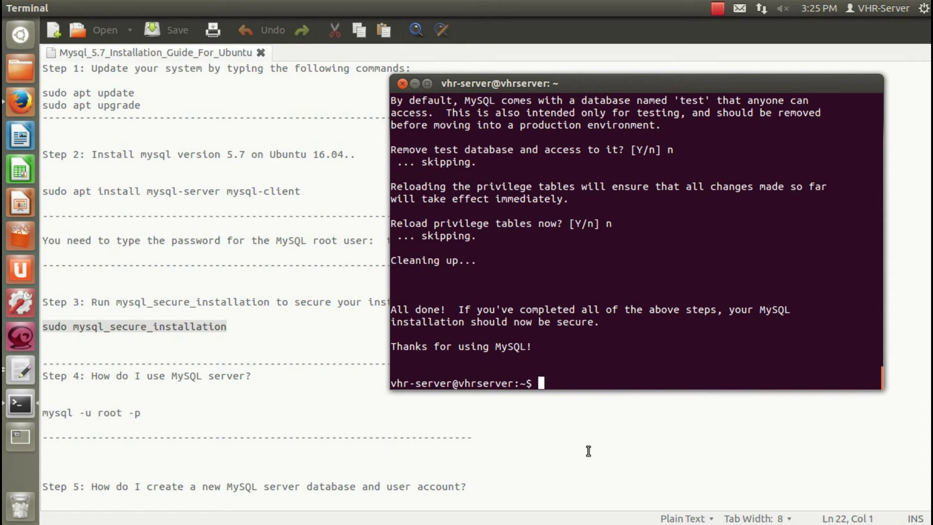
{"action": "left_click", "coordinate": [261, 375]}
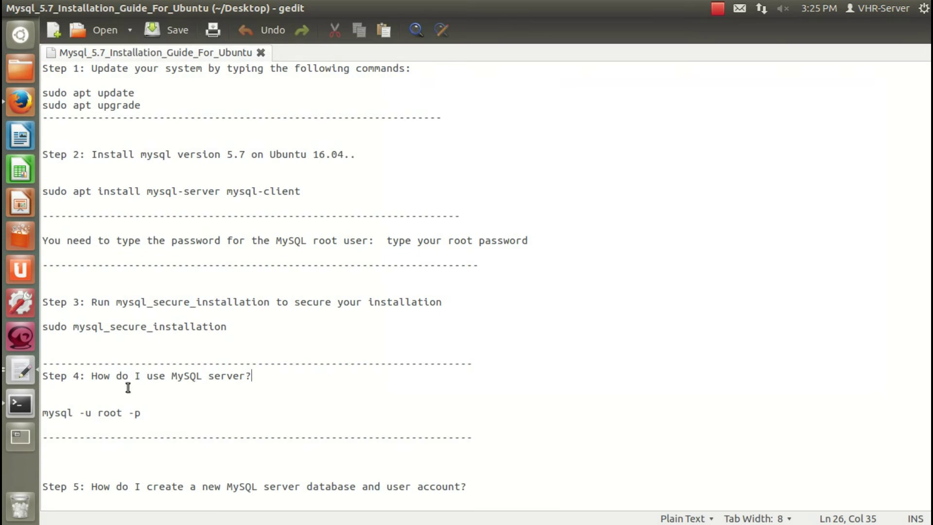
Step: Copy 'mysql -u root -p' from Step 4 of the guide, then switch back to Terminal
{"action": "left_click_drag", "start_coordinate": [91, 375], "coordinate": [273, 380]}
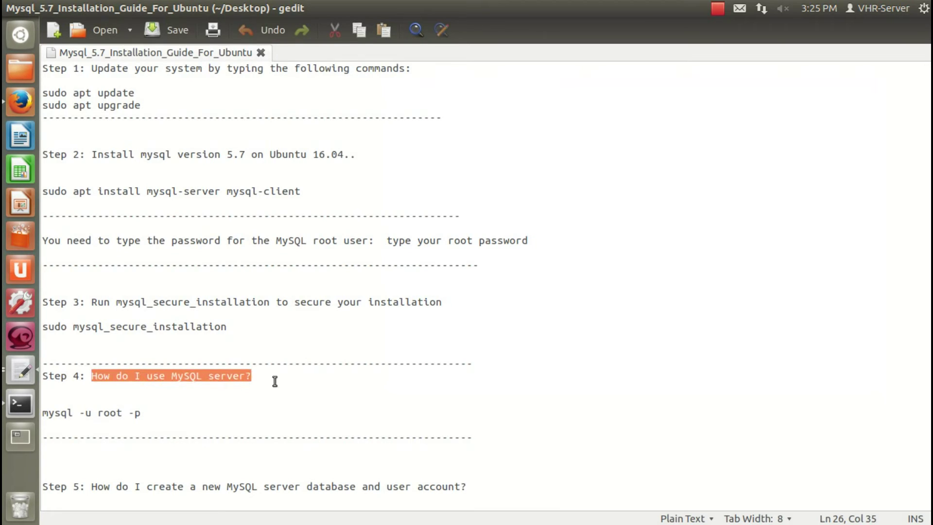
{"action": "left_click", "coordinate": [269, 380]}
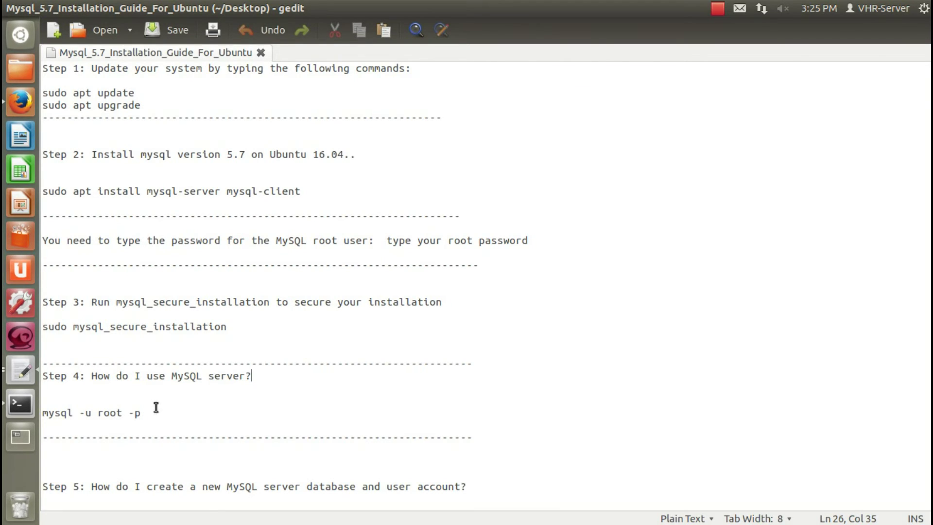
{"action": "left_click_drag", "start_coordinate": [141, 413], "coordinate": [43, 414]}
{"action": "right_click", "coordinate": [46, 414]}
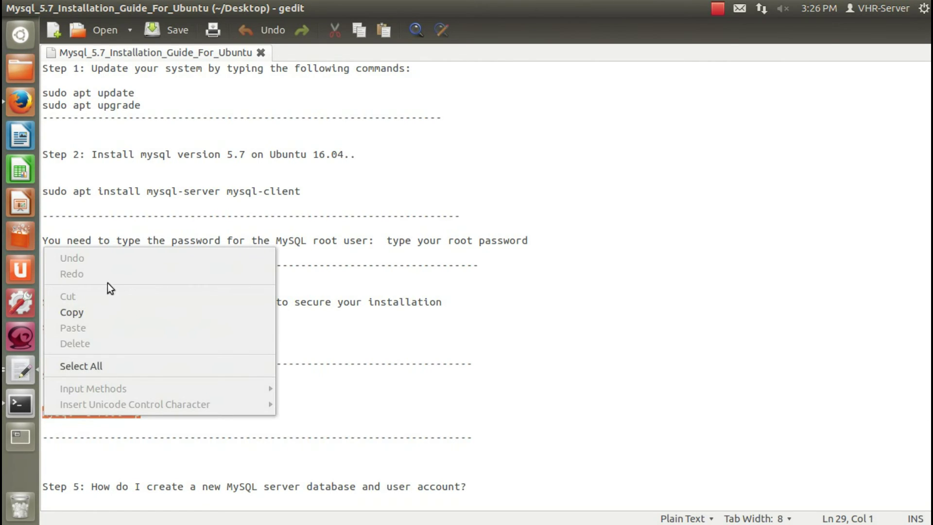
{"action": "left_click", "coordinate": [71, 312]}
{"action": "left_click", "coordinate": [19, 403]}
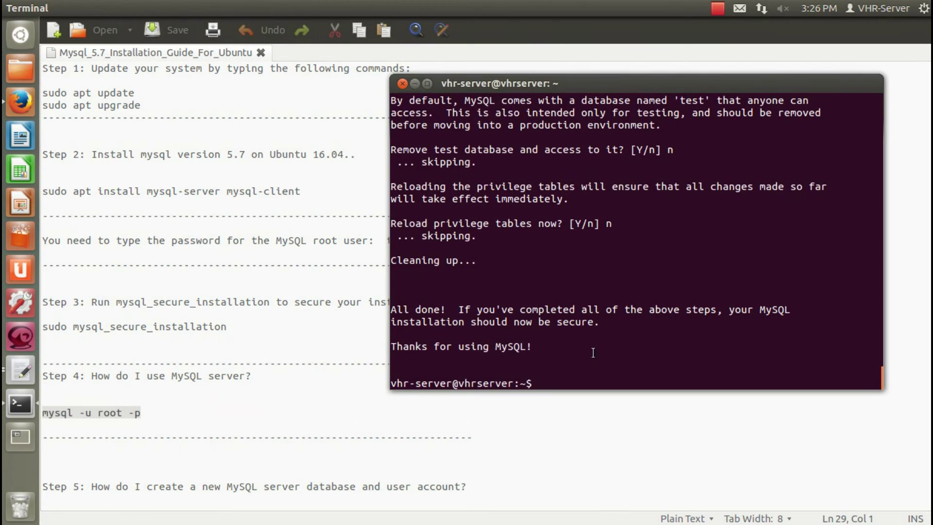
Step: Log into the MySQL client as root using the pasted login command and password
{"action": "key", "text": "ctrl+shift+v"}
{"action": "key", "text": "Return"}
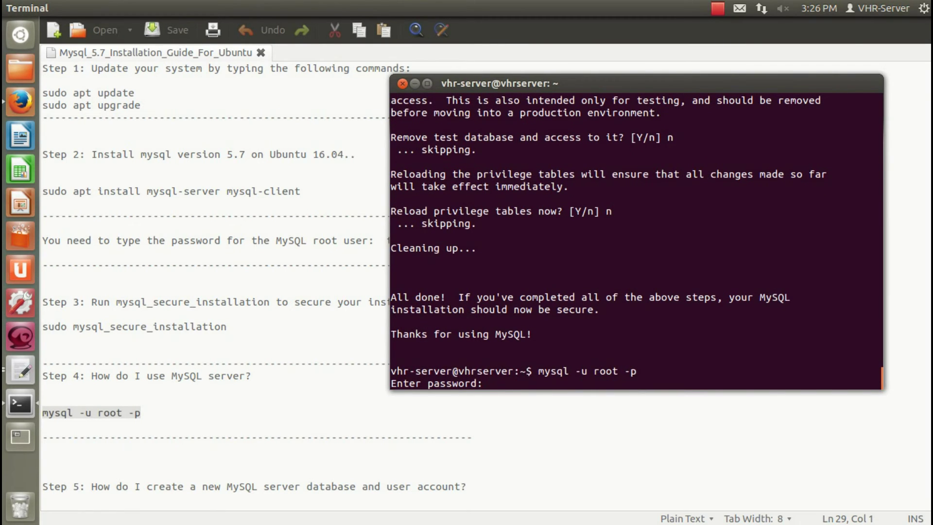
{"action": "key", "text": "Return"}
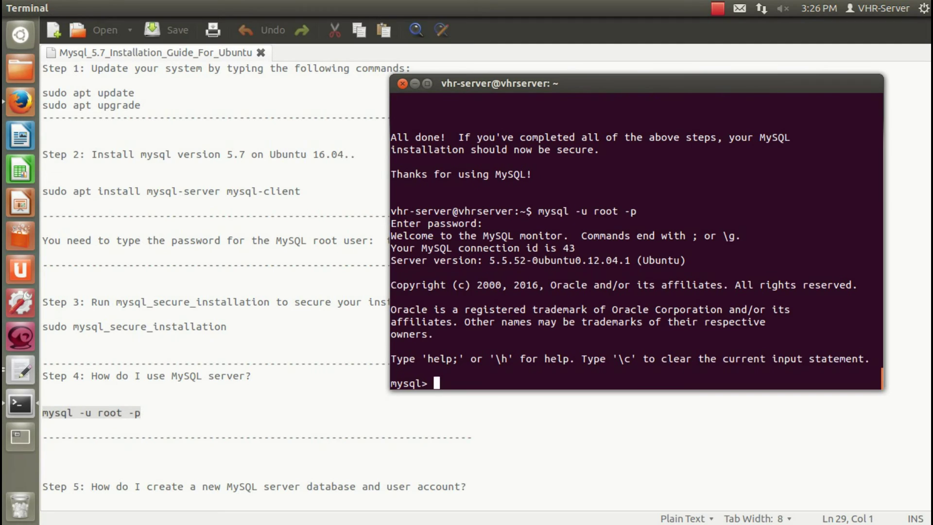
{"action": "type", "text": "show "}
{"action": "type", "text": "databases"}
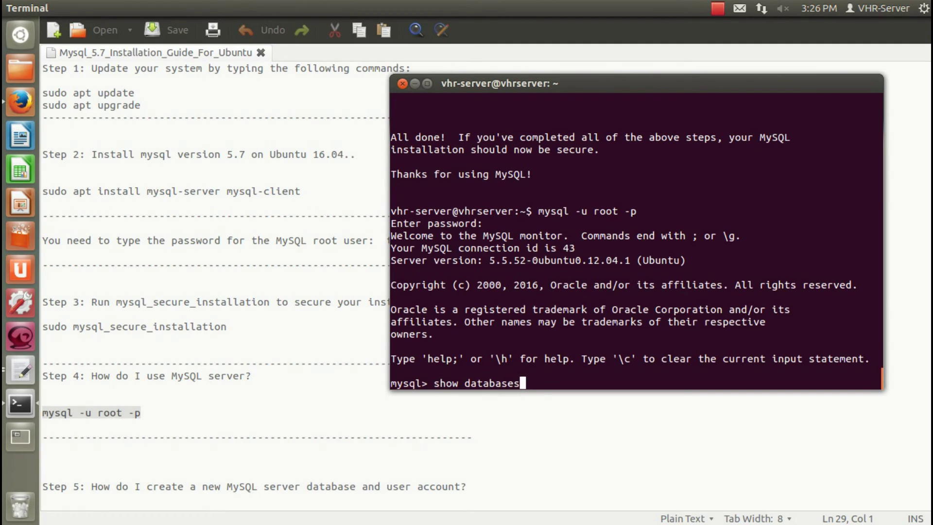
{"action": "type", "text": ";"}
Step: Show the three databases, quit the MySQL client, and select the Step 5 heading in gedit
{"action": "key", "text": "Return"}
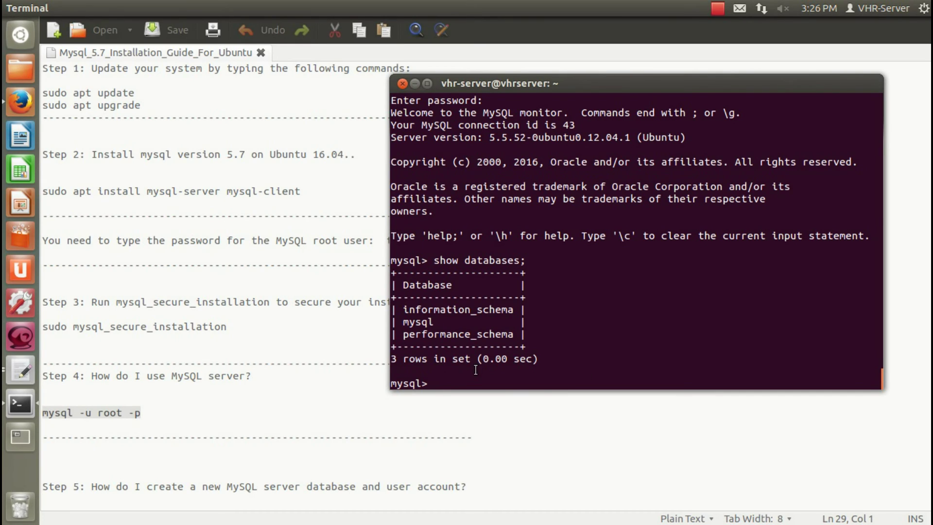
{"action": "key", "text": "ctrl+c"}
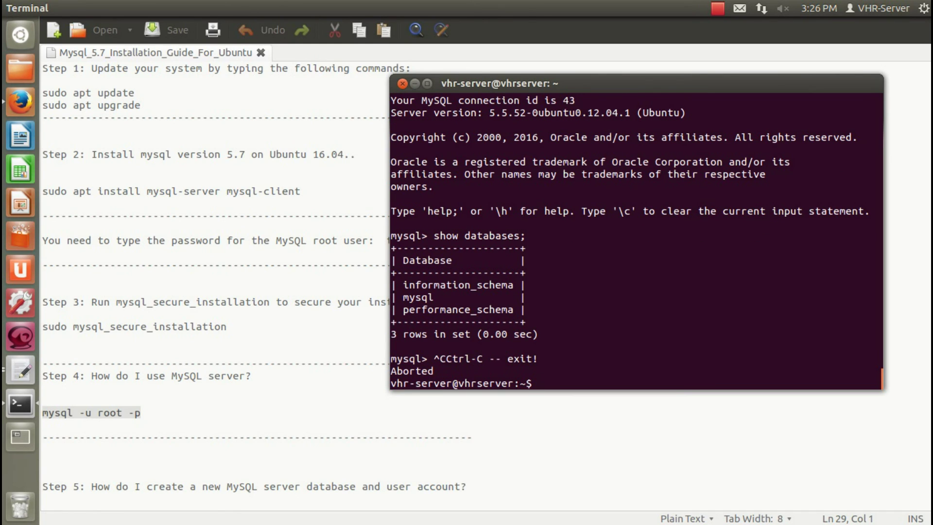
{"action": "left_click", "coordinate": [285, 397]}
{"action": "scroll", "coordinate": [267, 401], "scroll_direction": "down", "scroll_amount": 4}
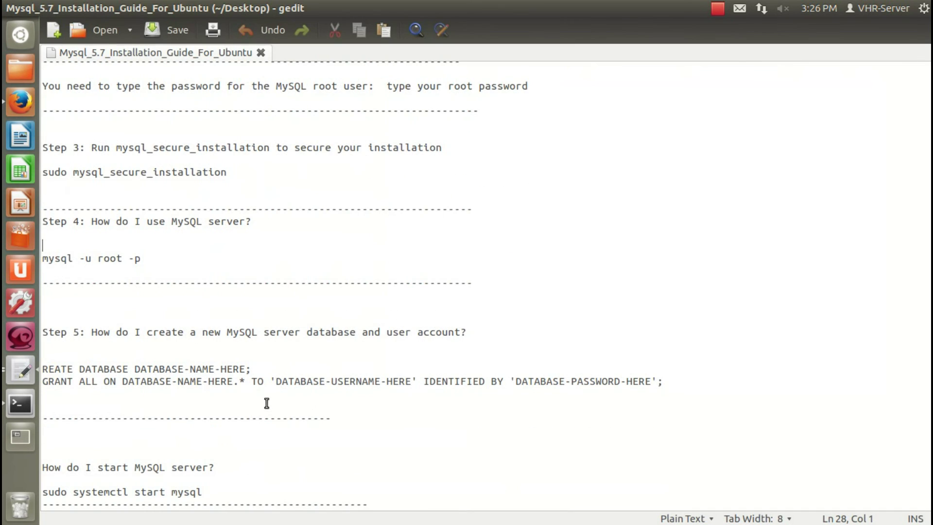
{"action": "left_click_drag", "start_coordinate": [88, 332], "coordinate": [497, 336]}
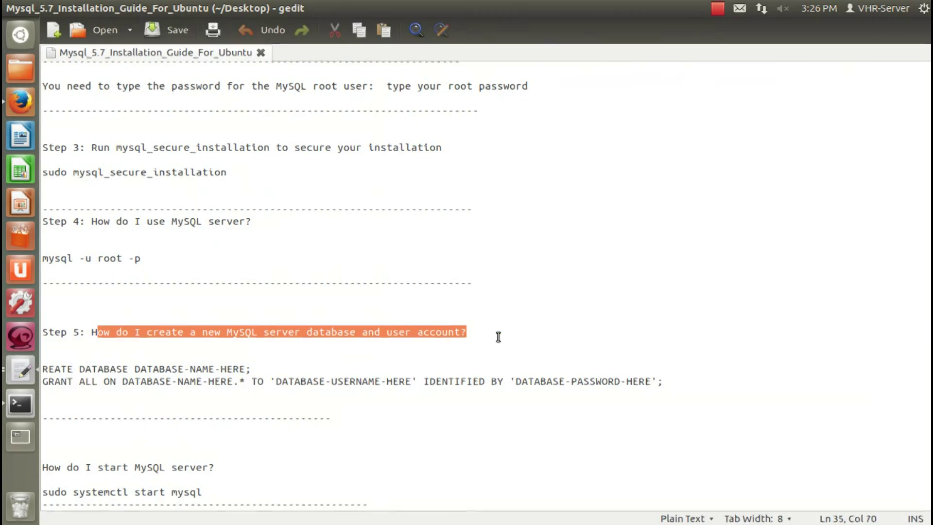